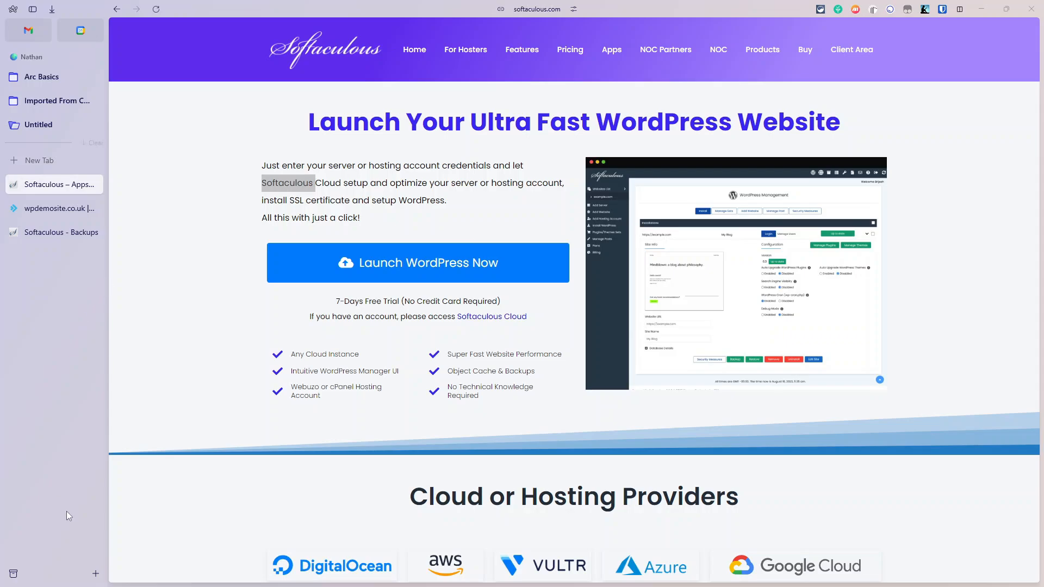
Review the Softaculous product page, the wpdemosite.co.uk control panel and the Backups and Restore page.
scroll(442, 419, down, 12)
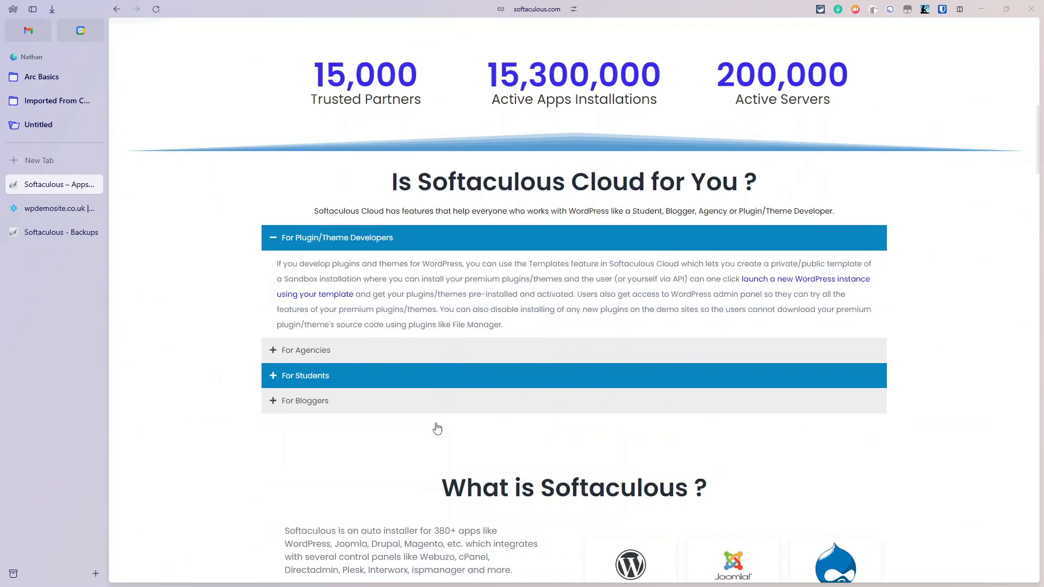
scroll(437, 428, down, 4)
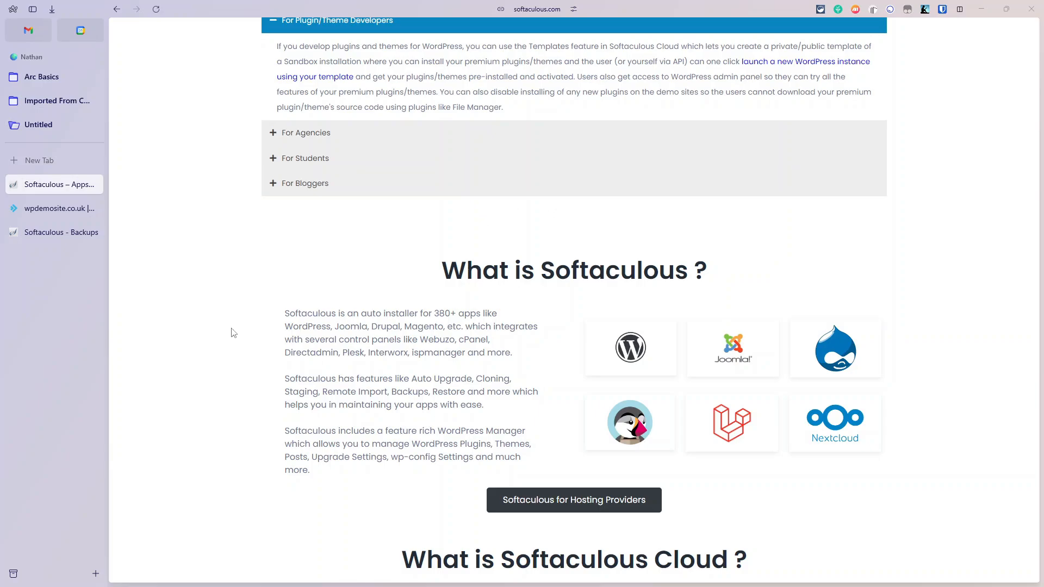
click(55, 209)
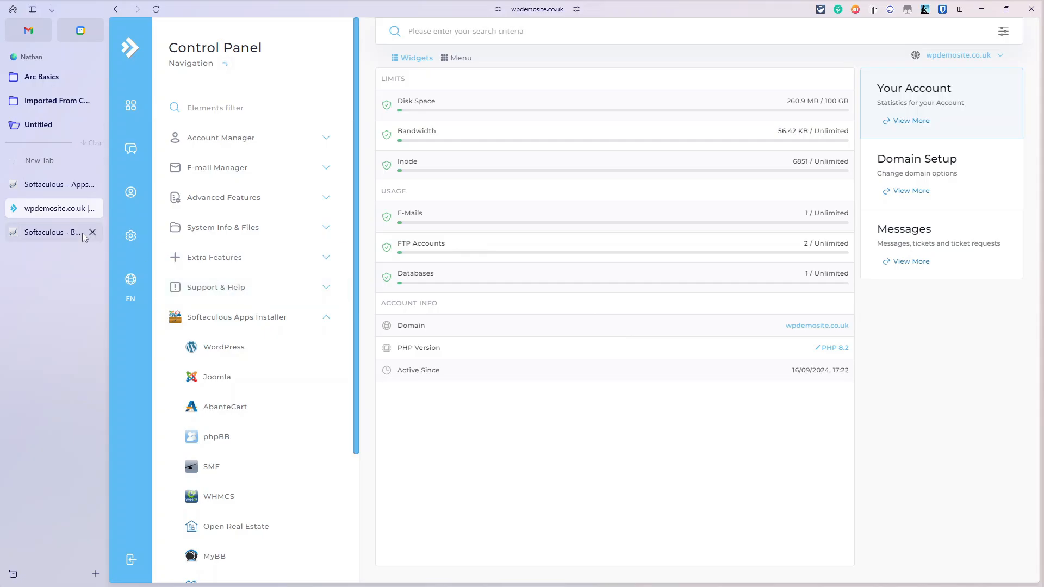
click(37, 234)
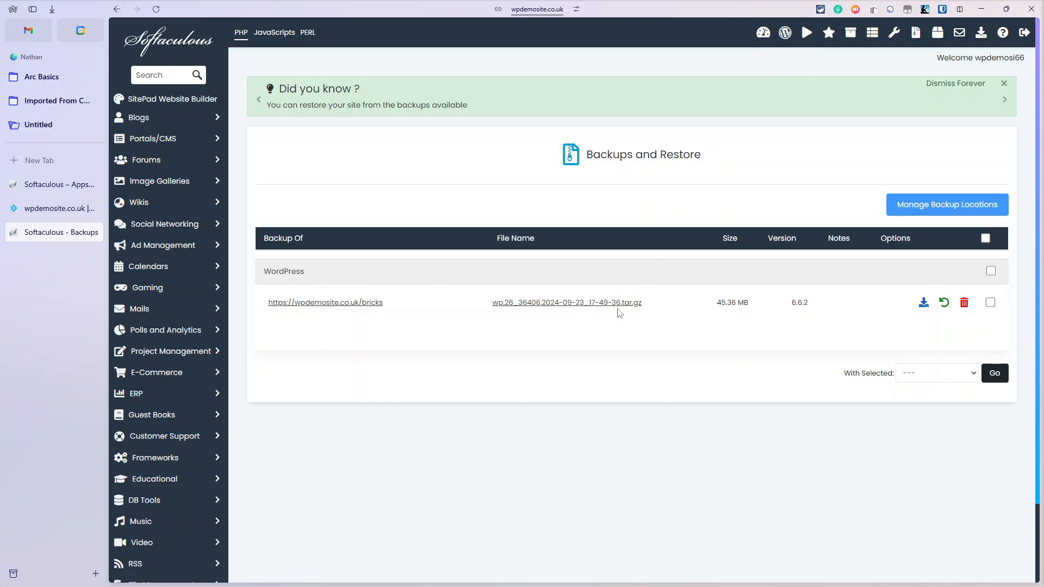
Back up the Bricks Demo WordPress installation from WordPress Management, including its directory and database, to the Default location.
click(977, 258)
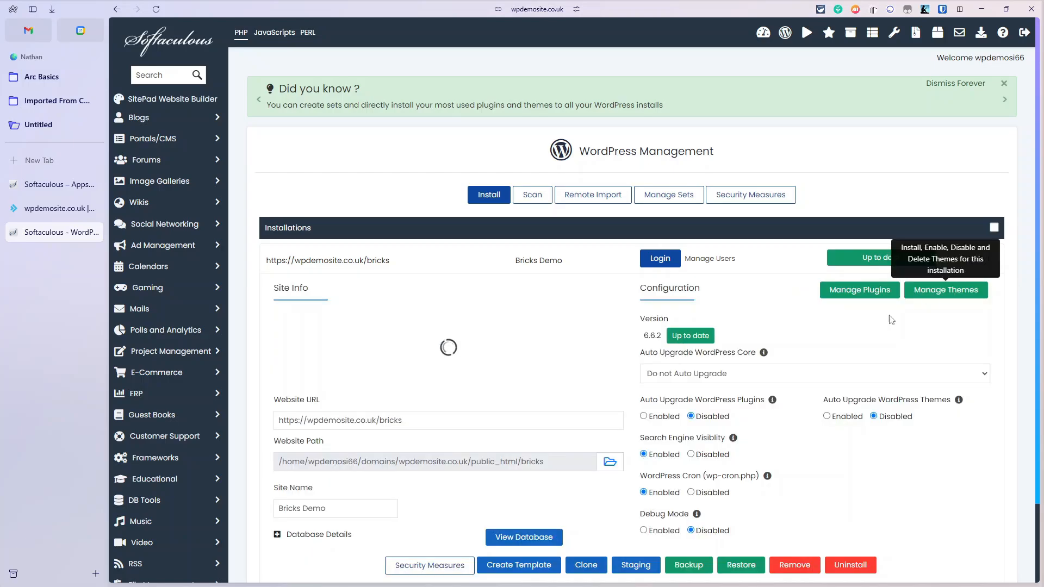
scroll(840, 340, down, 2)
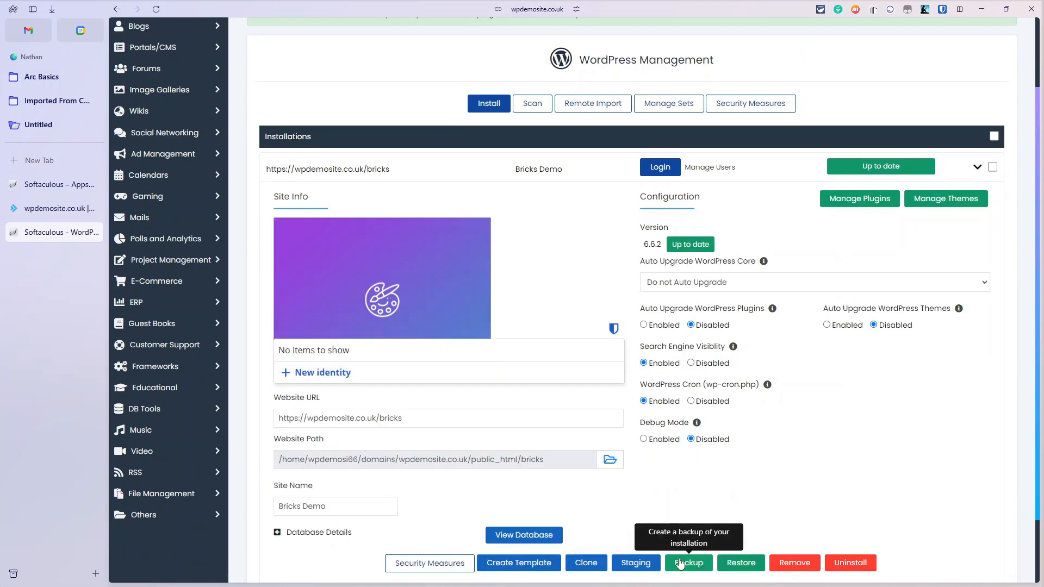
click(704, 566)
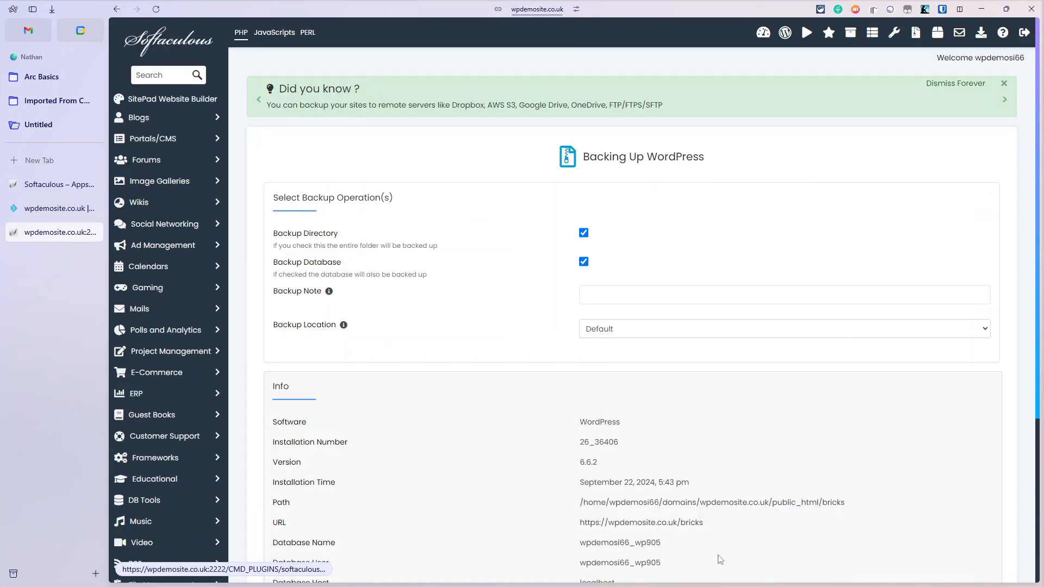
scroll(788, 343, down, 4)
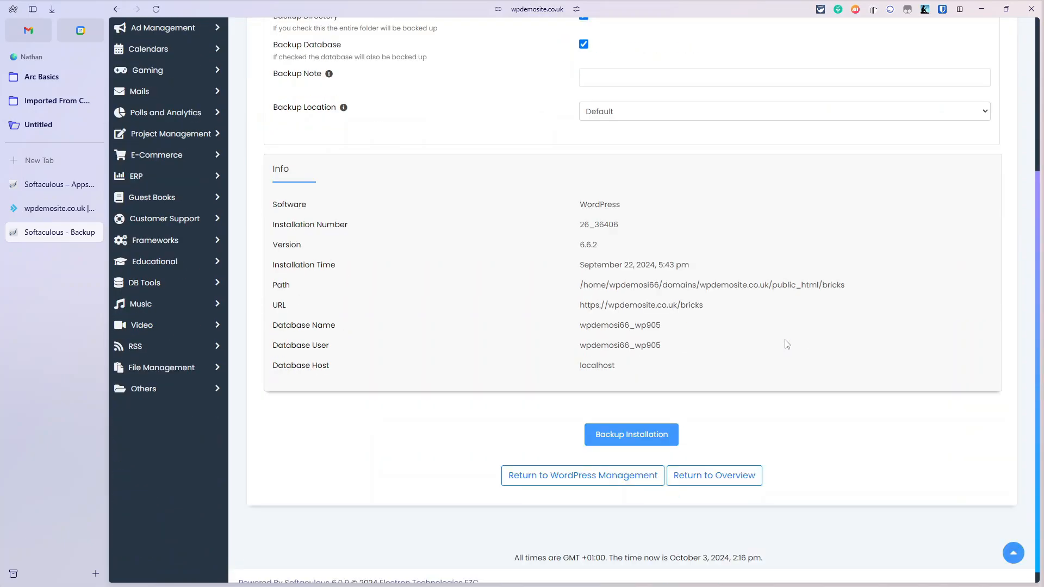
click(629, 436)
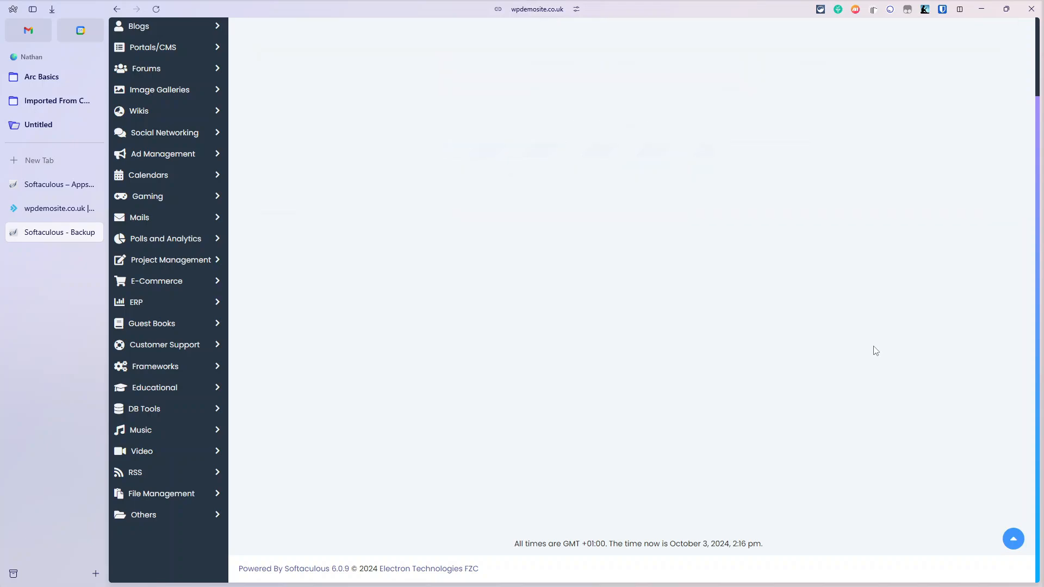
Open the Softaculous backups list and compare it with the downloaded archive in File Explorer's New folder.
scroll(875, 351, up, 2)
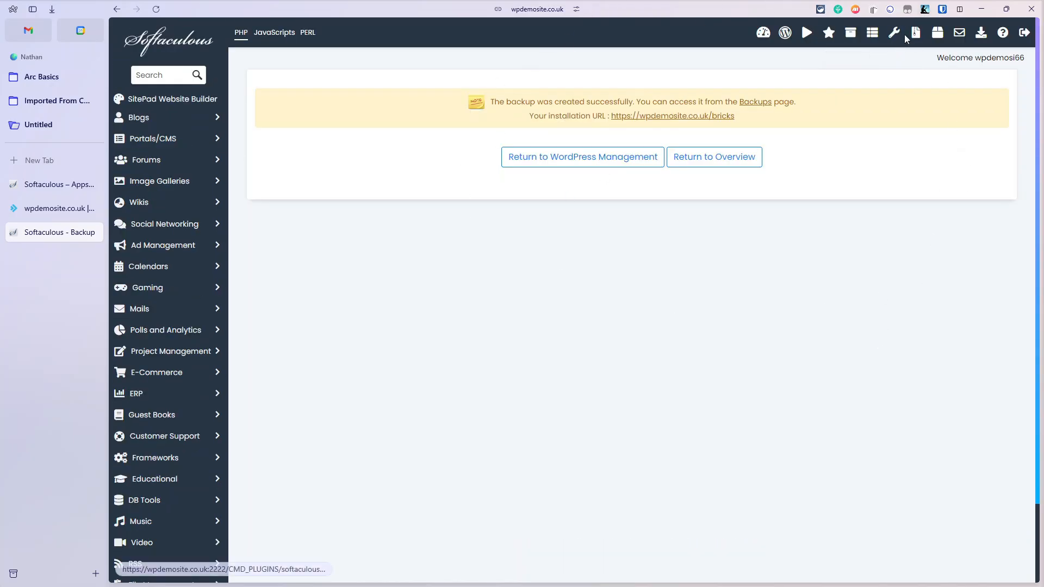
click(915, 34)
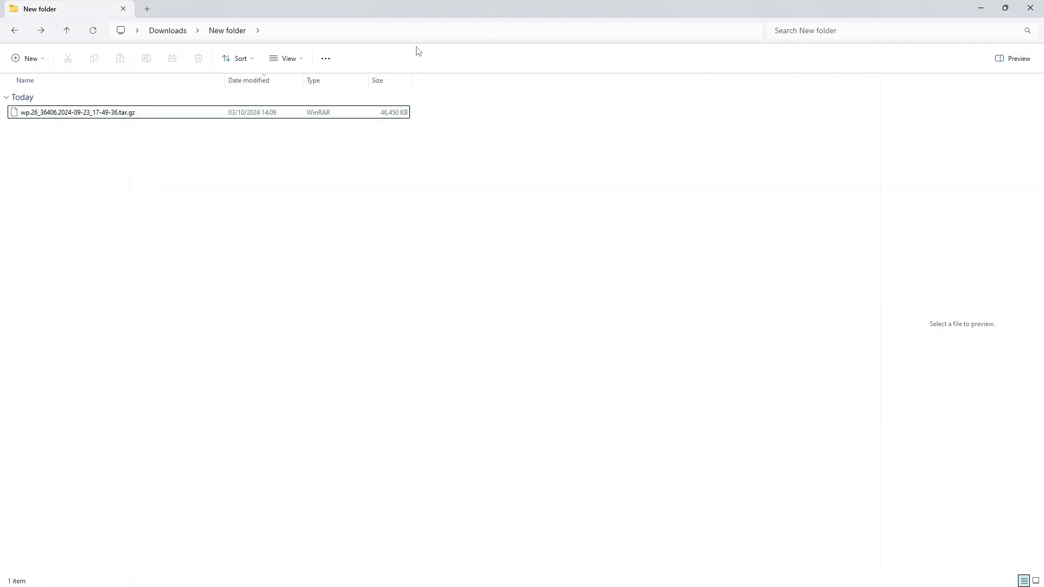
drag(491, 4, 628, 376)
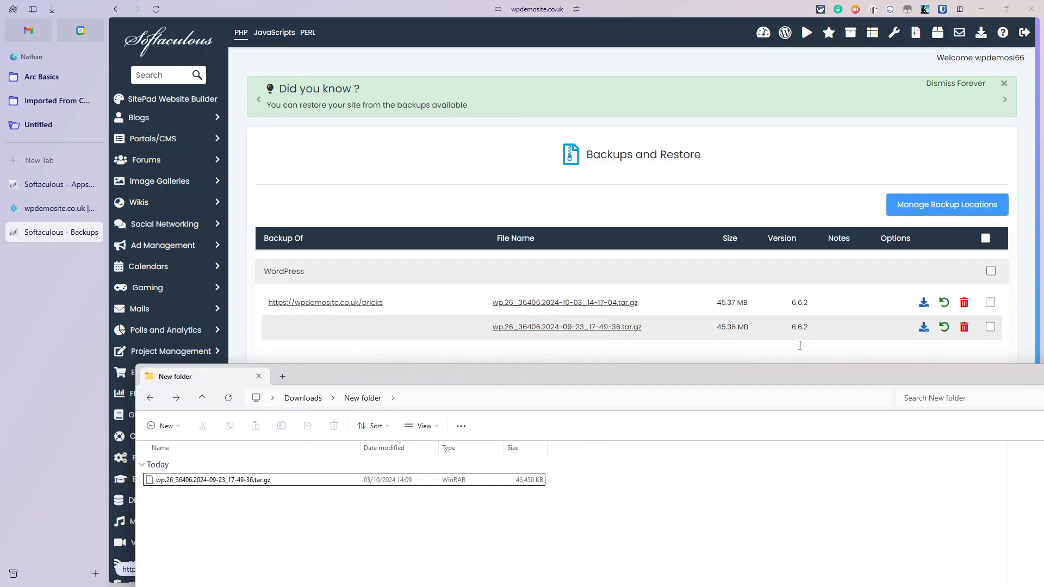
drag(954, 386, 828, 330)
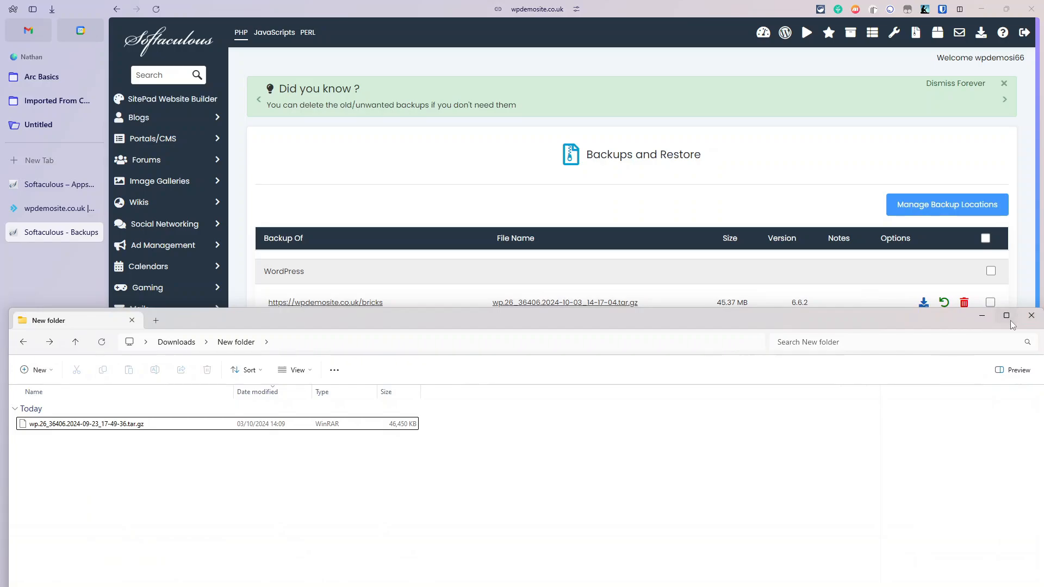
click(1010, 317)
Extract wp.26_36406.2024-09-23_17-49-36.tar.gz with WinRAR into a folder named wp.26_36406.2024-09-23_17-49-36.
click(122, 115)
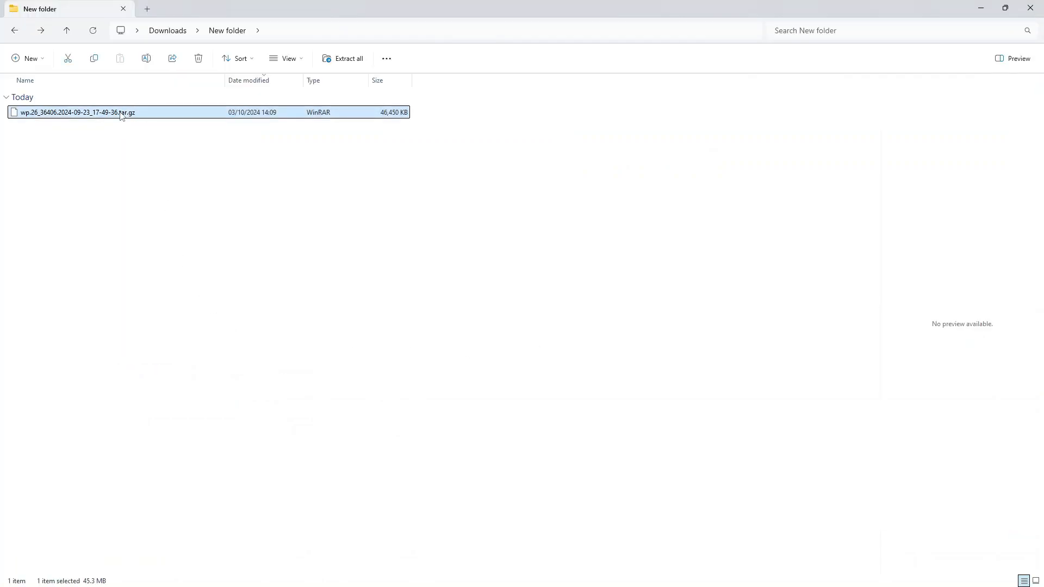
right_click(121, 115)
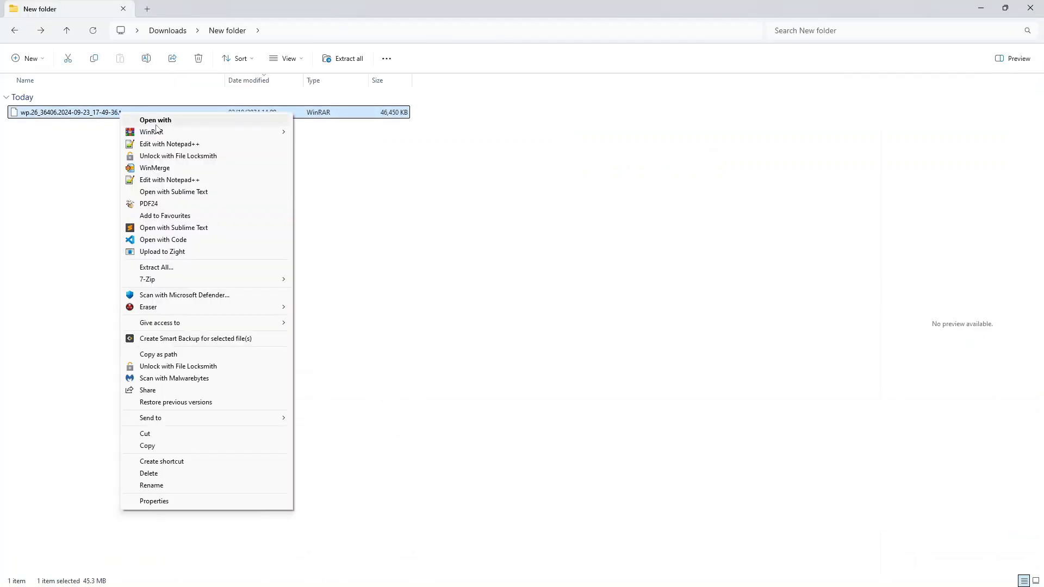
mouse_move(163, 133)
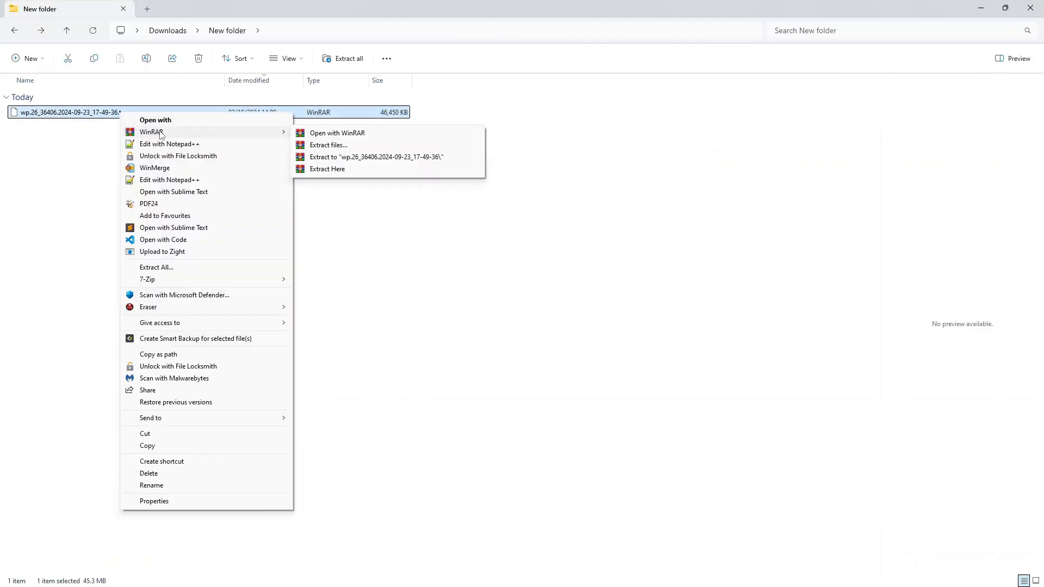
click(419, 157)
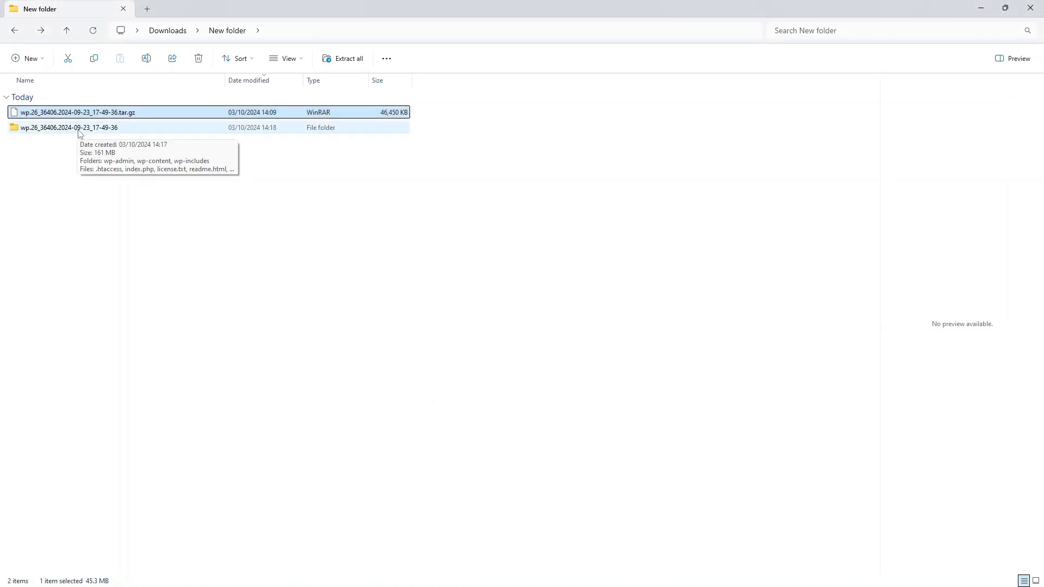
Extract the tar.gz archive with 7-Zip into a folder named wp.26_36406.2024-09-23_17-49-36.tar.
right_click(106, 112)
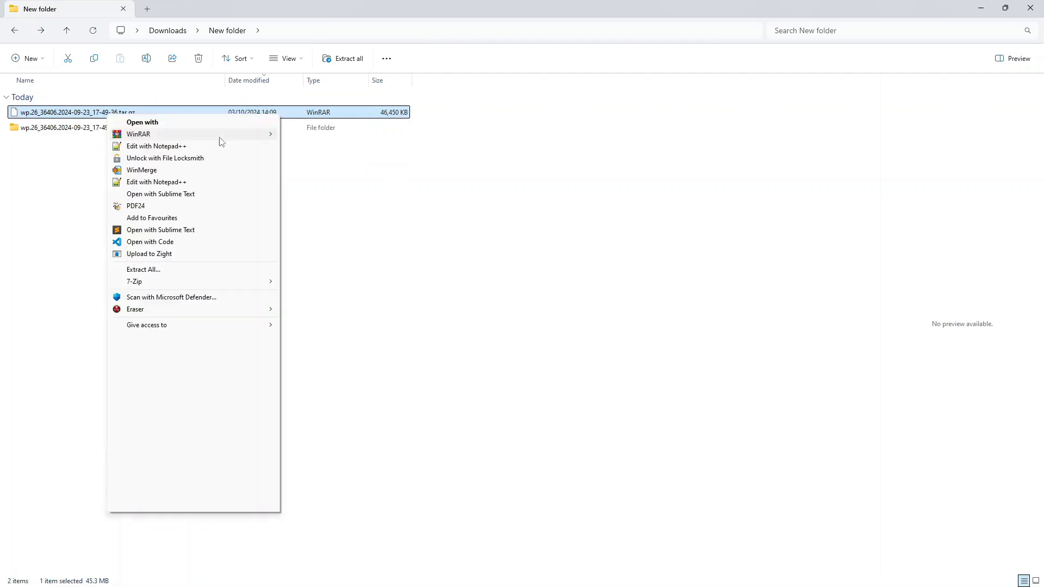
mouse_move(225, 288)
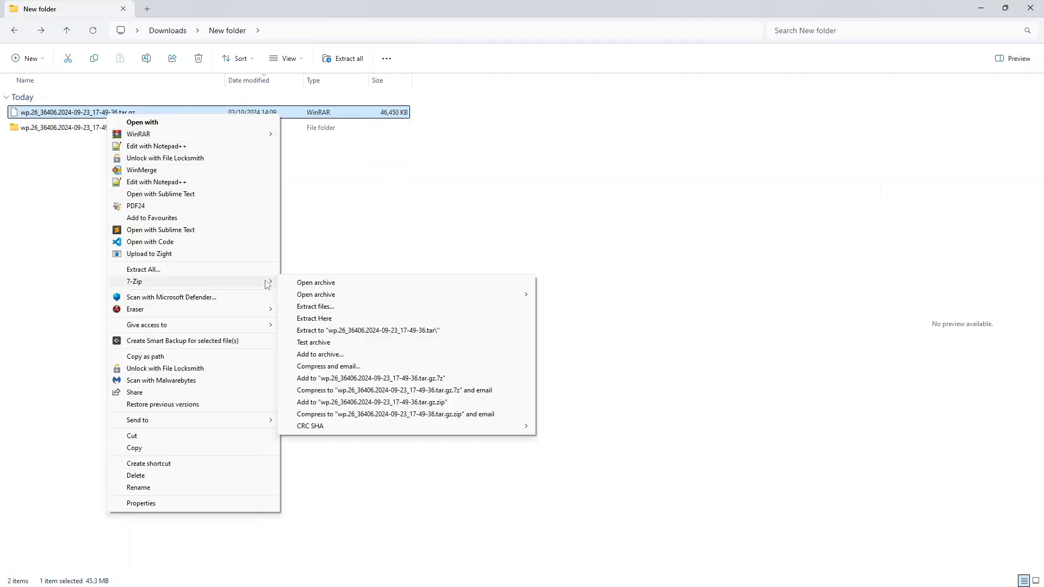
click(420, 332)
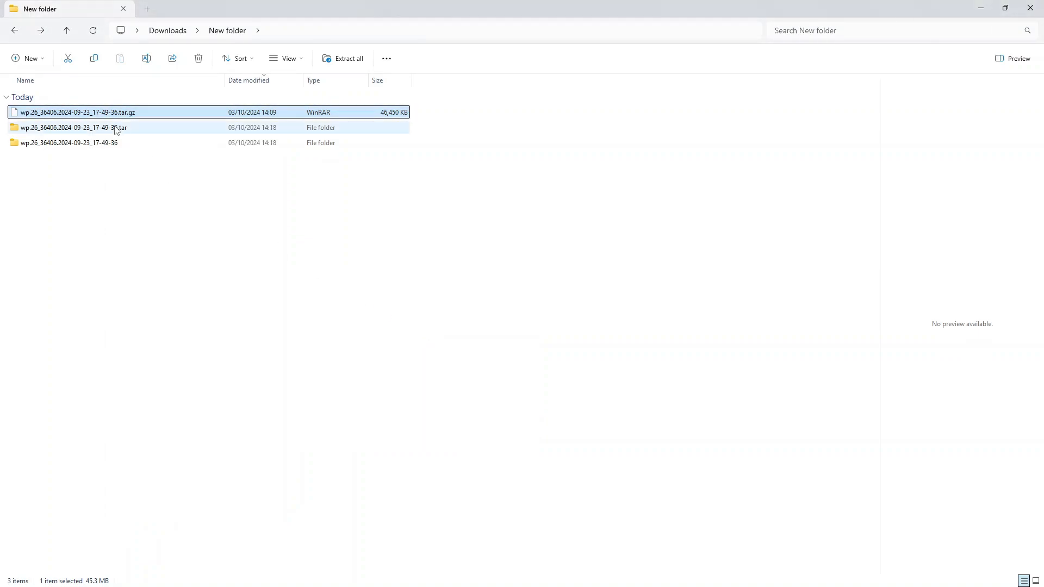
Extract the inner .tar file with 7-Zip into its own folder and open that folder.
double_click(117, 127)
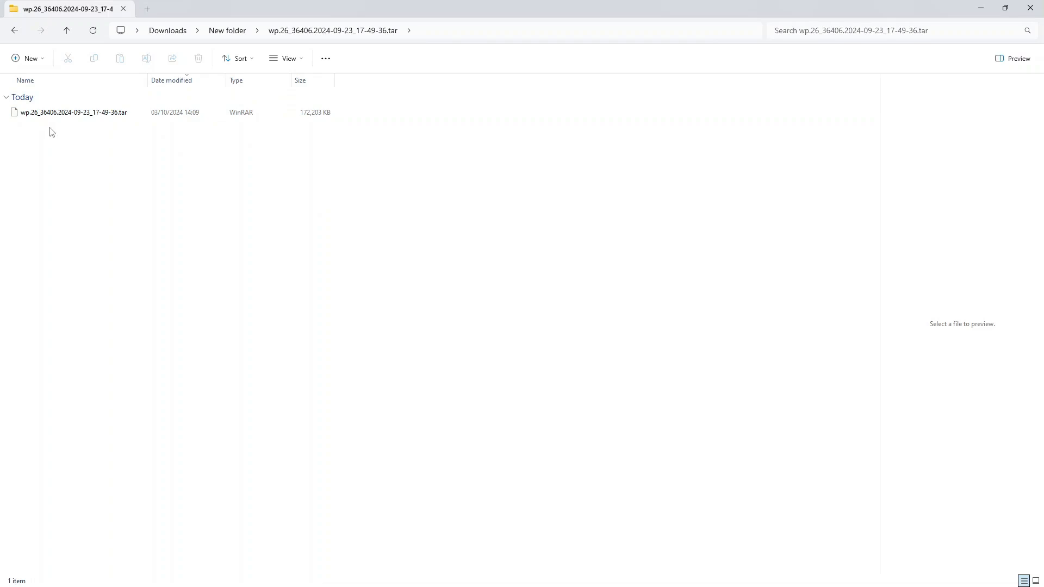
click(54, 115)
right_click(57, 116)
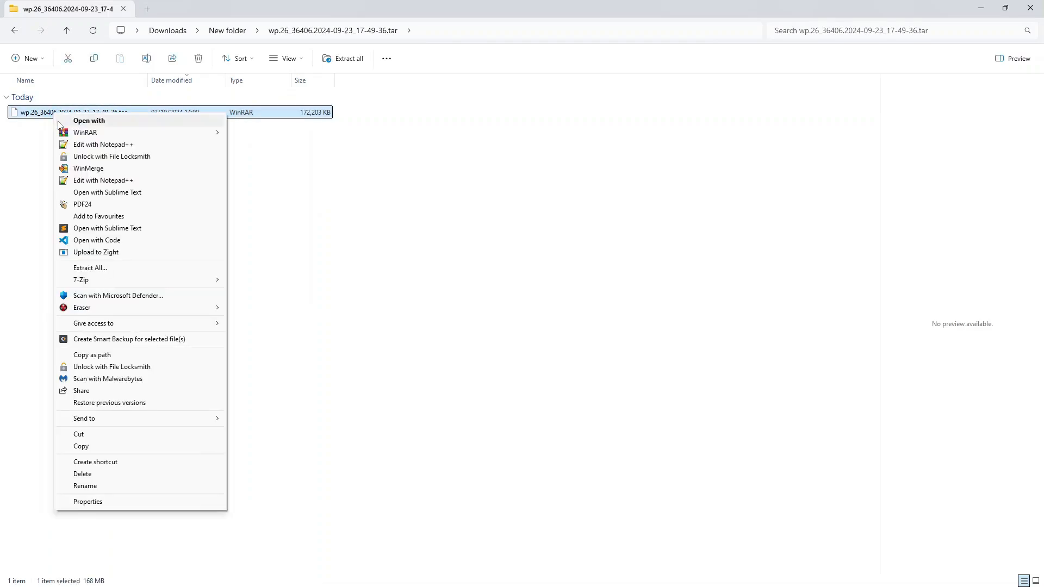
mouse_move(132, 282)
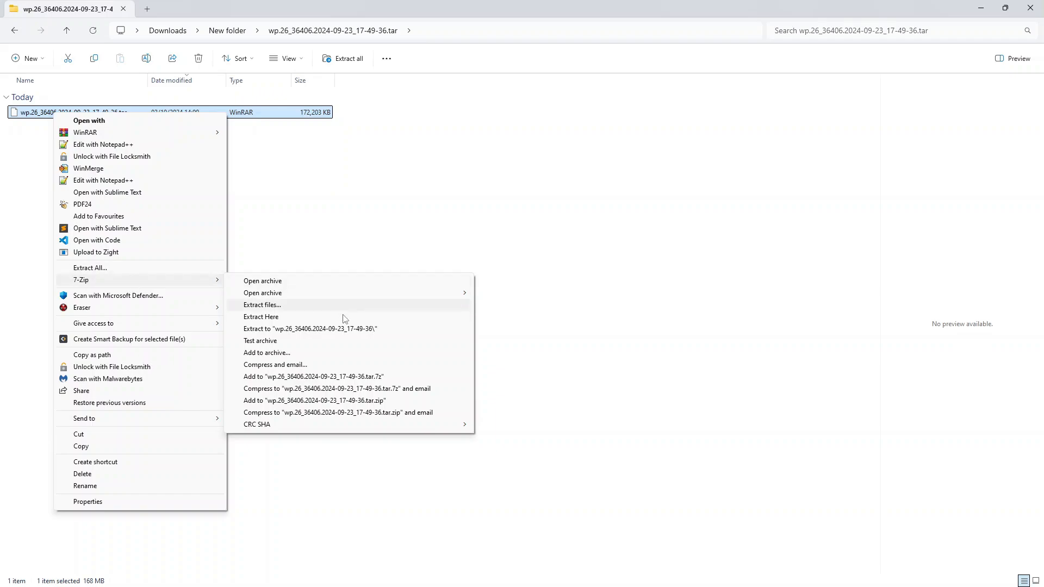
click(338, 330)
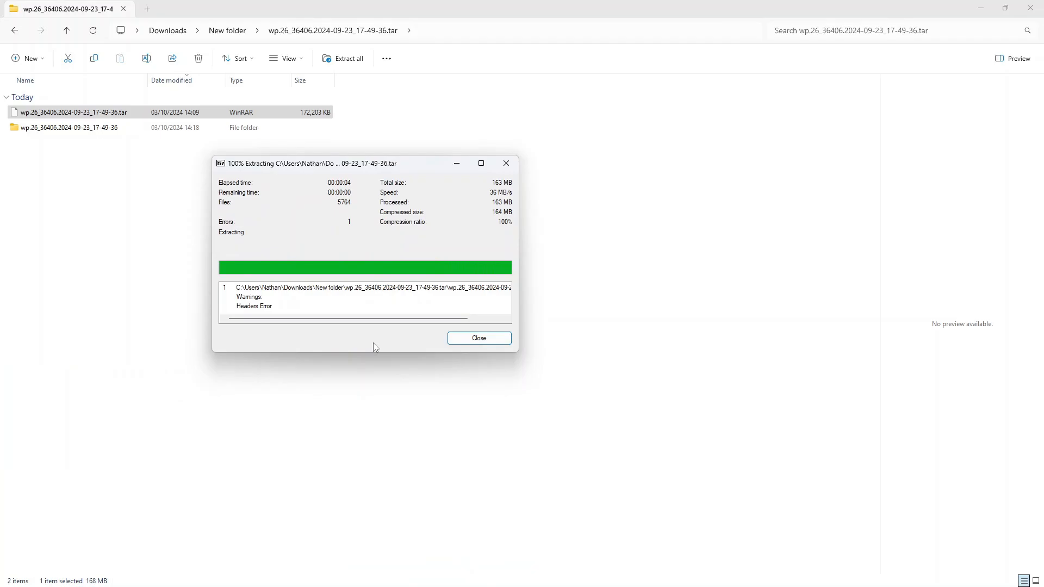
click(479, 338)
double_click(93, 128)
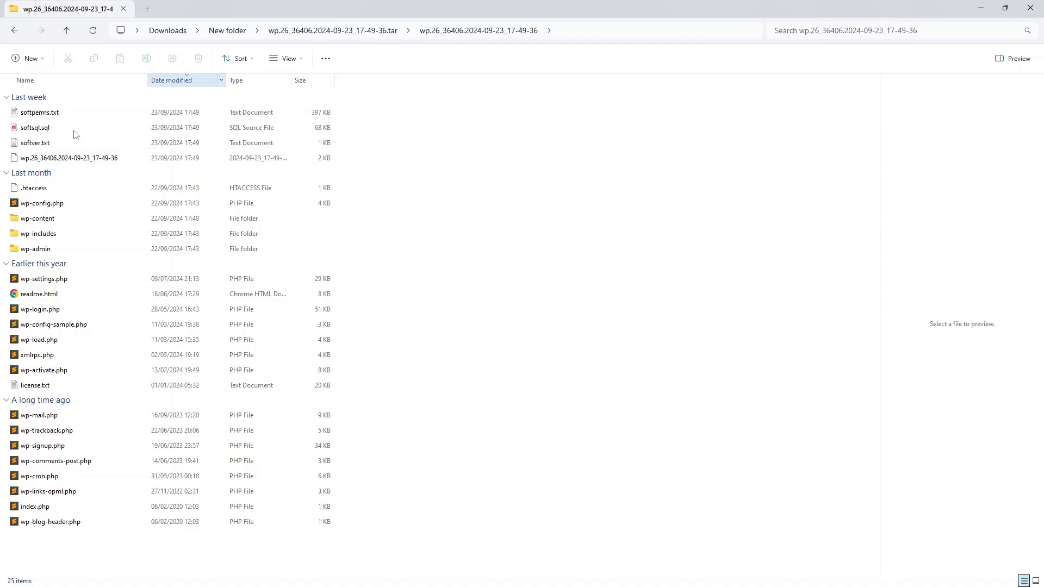
Return to New folder and delete the wp.26_36406.2024-09-23_17-49-36.tar folder.
click(228, 31)
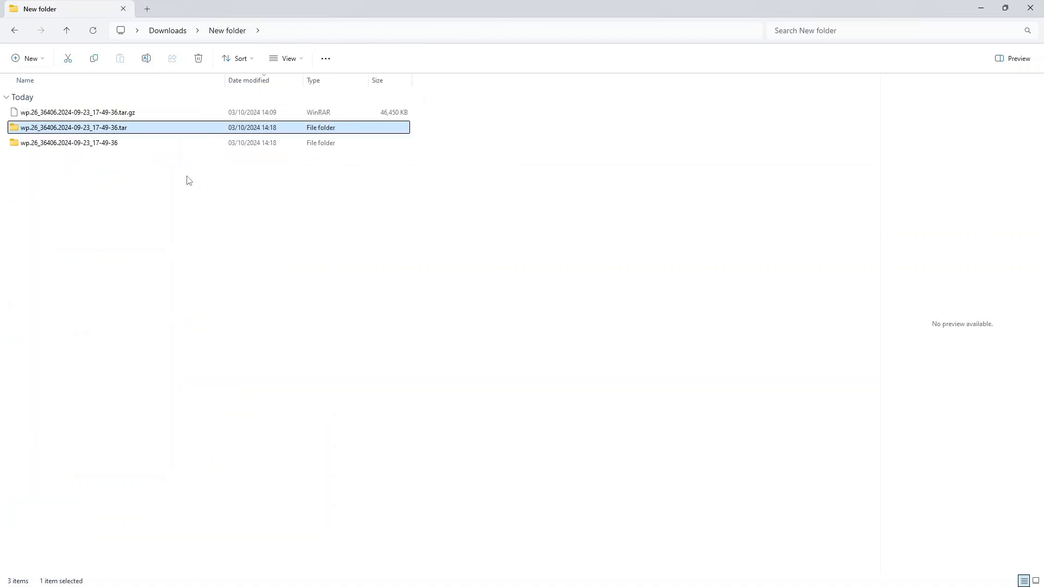
click(142, 127)
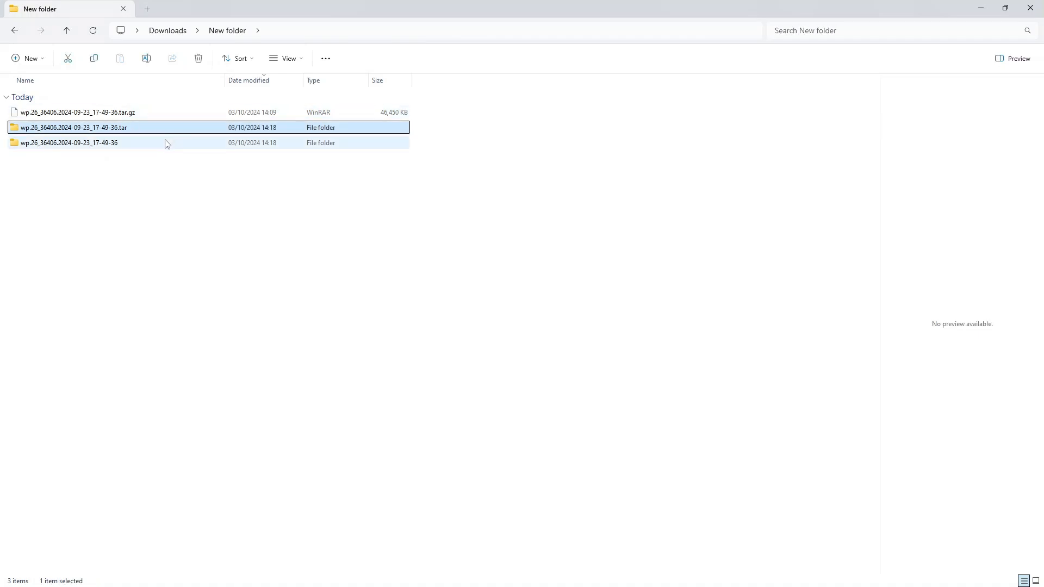
key(Delete)
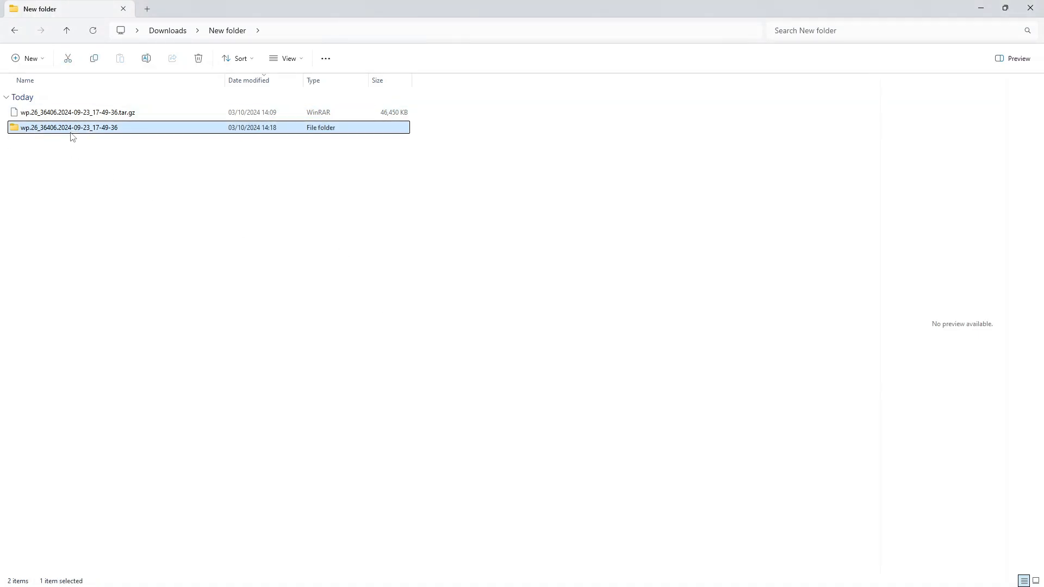
Check the files in the wp.26_36406.2024-09-23_17-49-36 folder and compress the folder with WinRAR into a ZIP archive named backup.zip.
double_click(53, 129)
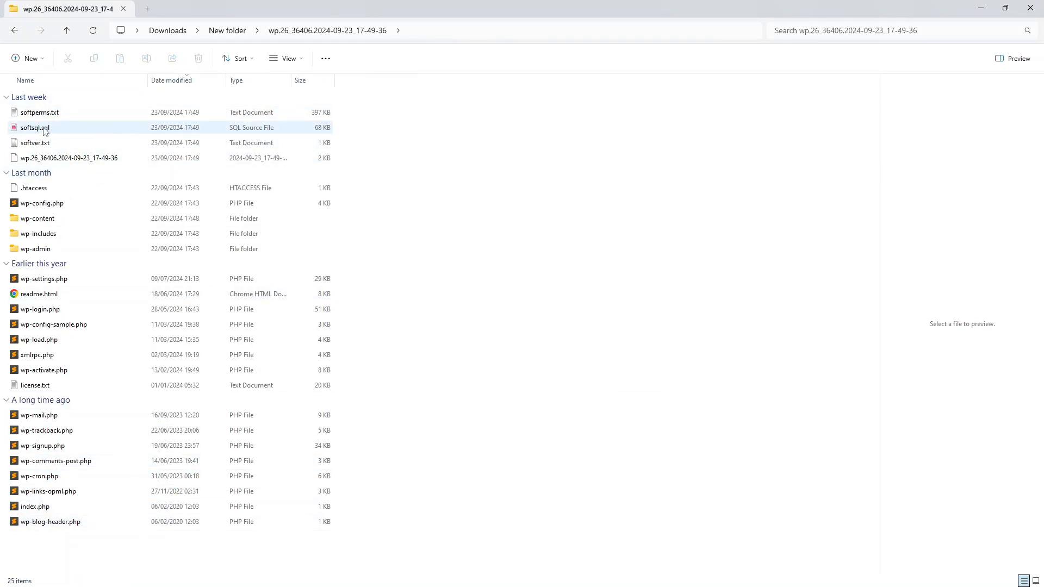
click(228, 30)
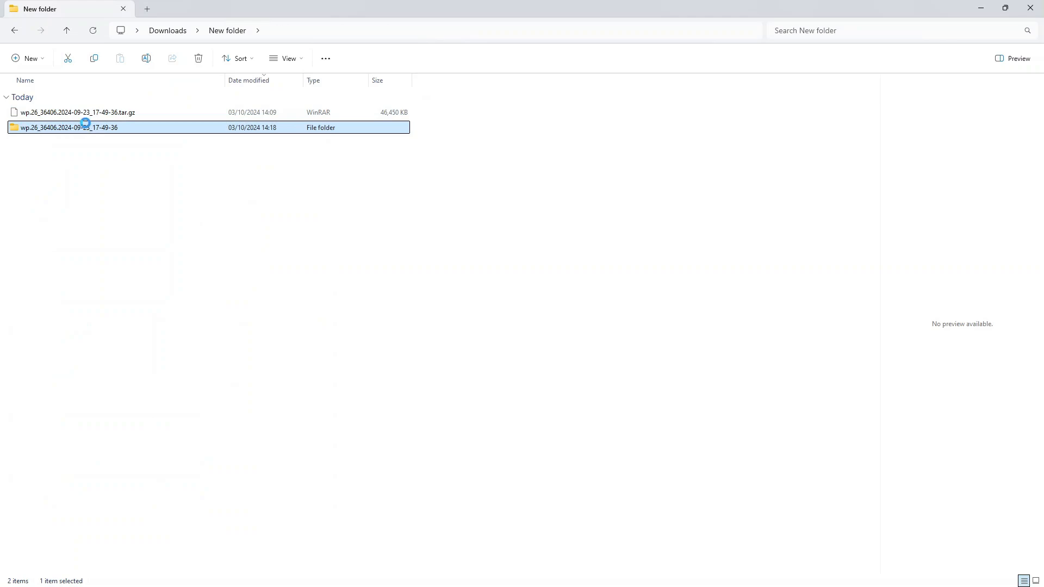
right_click(87, 127)
mouse_move(115, 131)
click(403, 134)
click(475, 286)
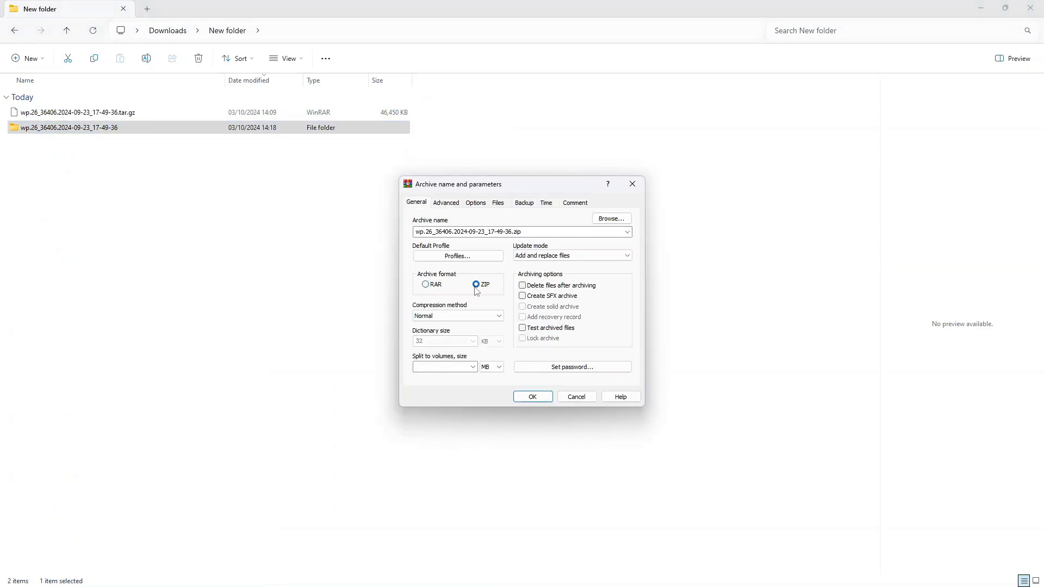
click(512, 232)
click(512, 232)
drag(512, 231, 405, 233)
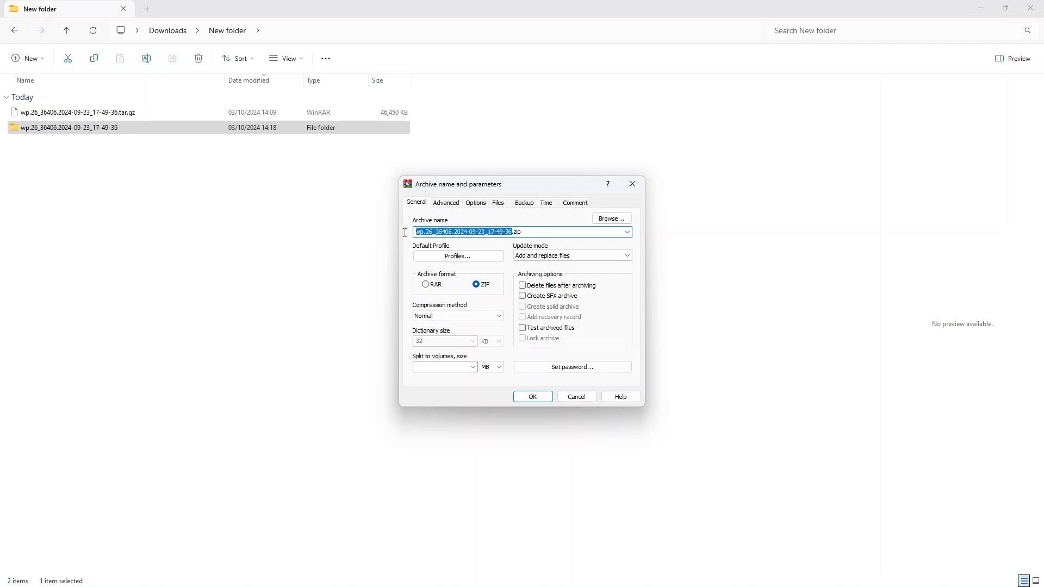
text(backup)
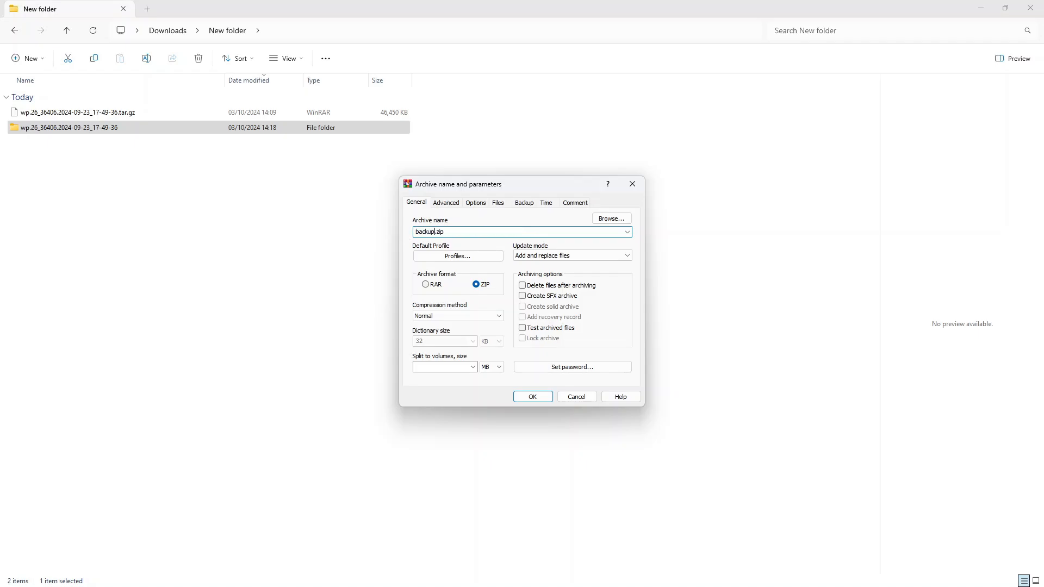
key(Return)
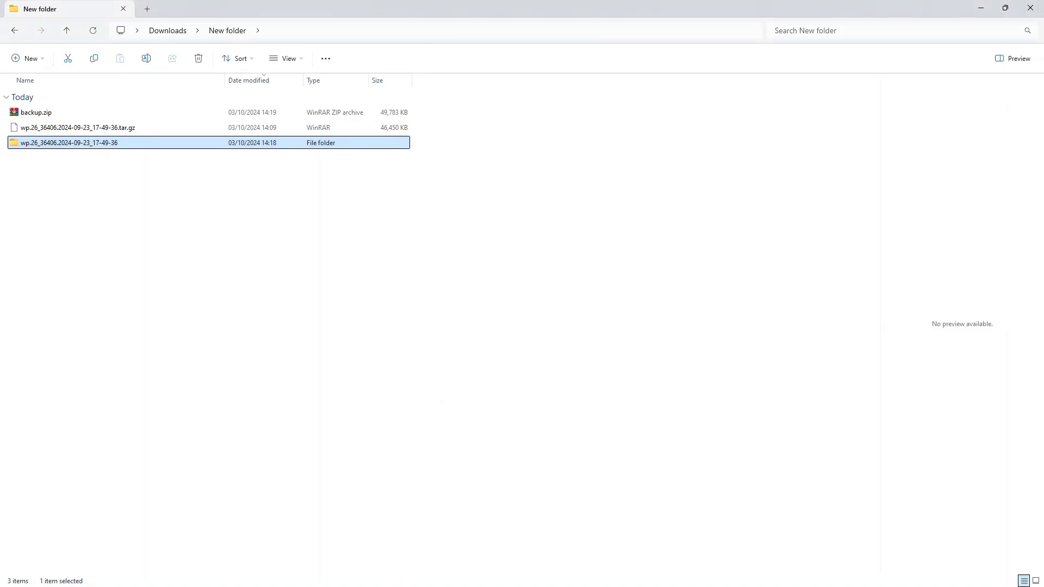
Switch to the Local app and restore its window to a smaller size over File Explorer.
key(alt+Tab)
click(1007, 8)
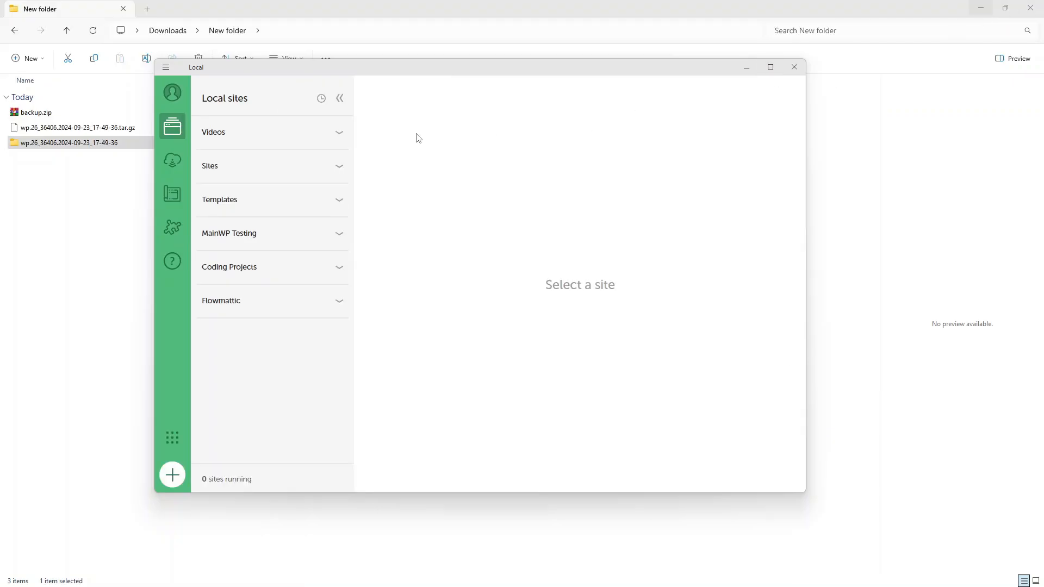
Import backup.zip from New folder into Local as a site named backup, using the Preferred environment.
drag(428, 73, 569, 60)
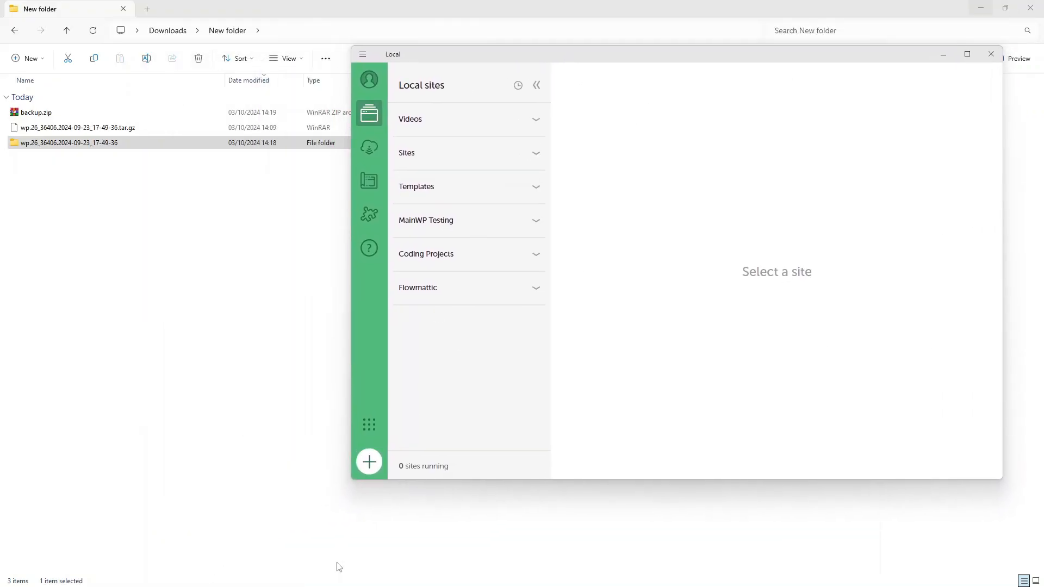
click(376, 465)
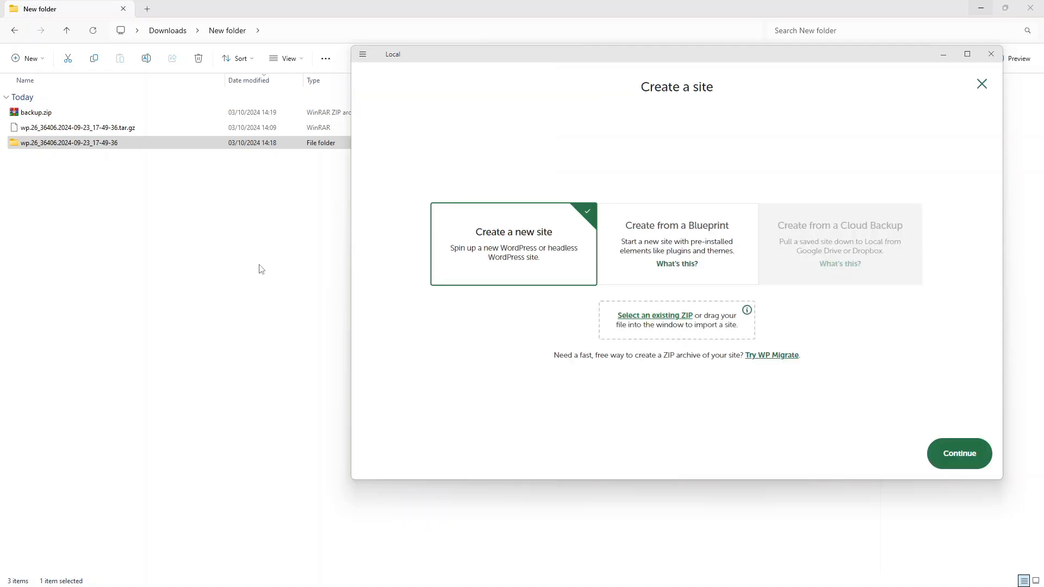
click(49, 115)
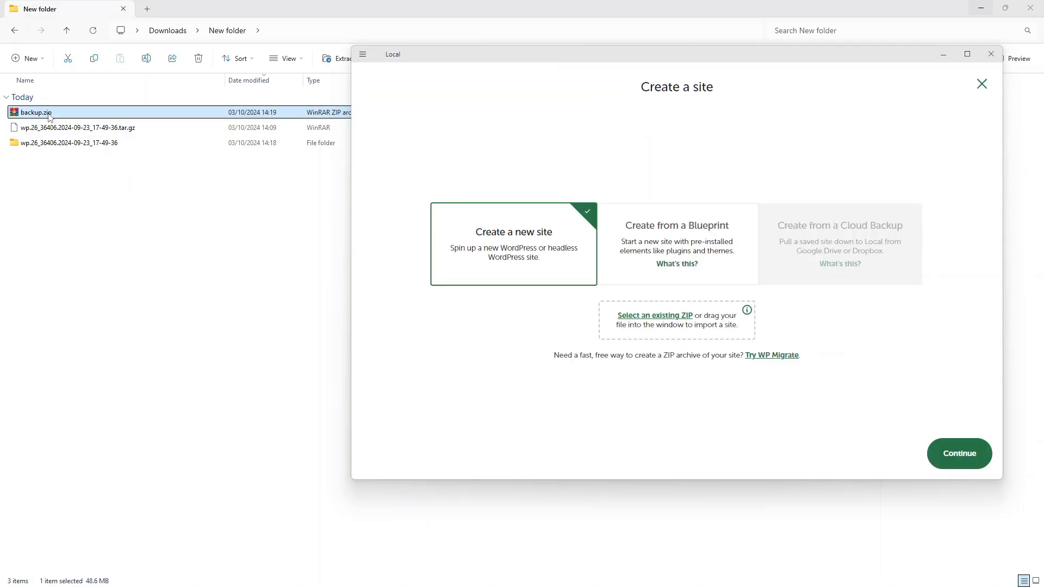
drag(49, 115, 643, 311)
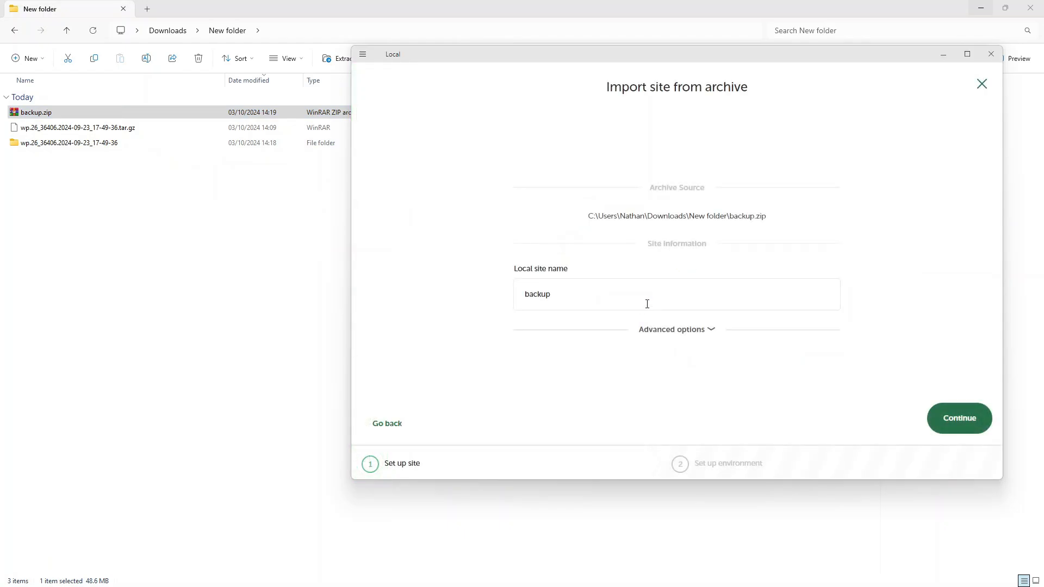
click(957, 419)
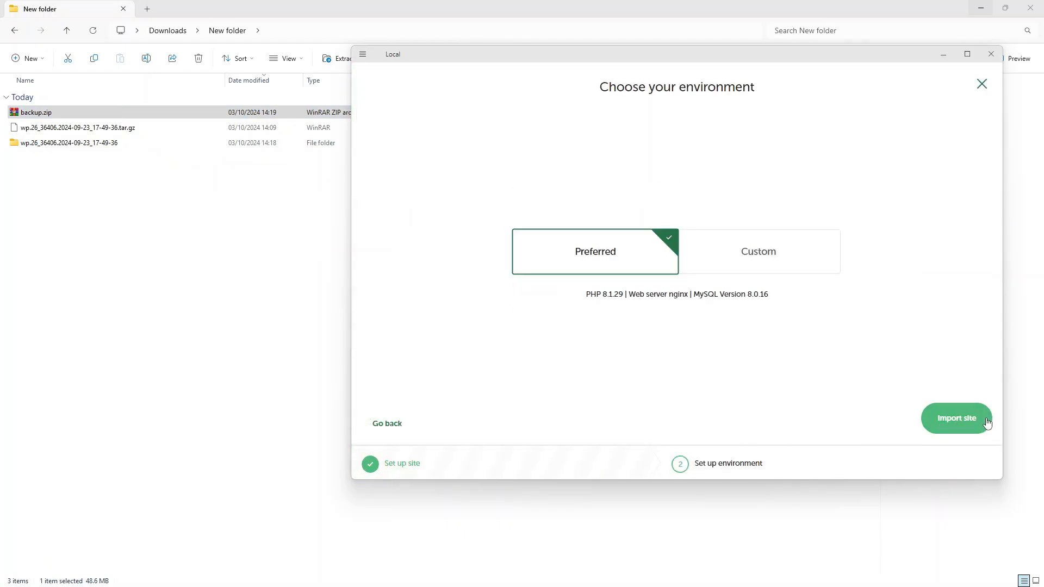
click(986, 422)
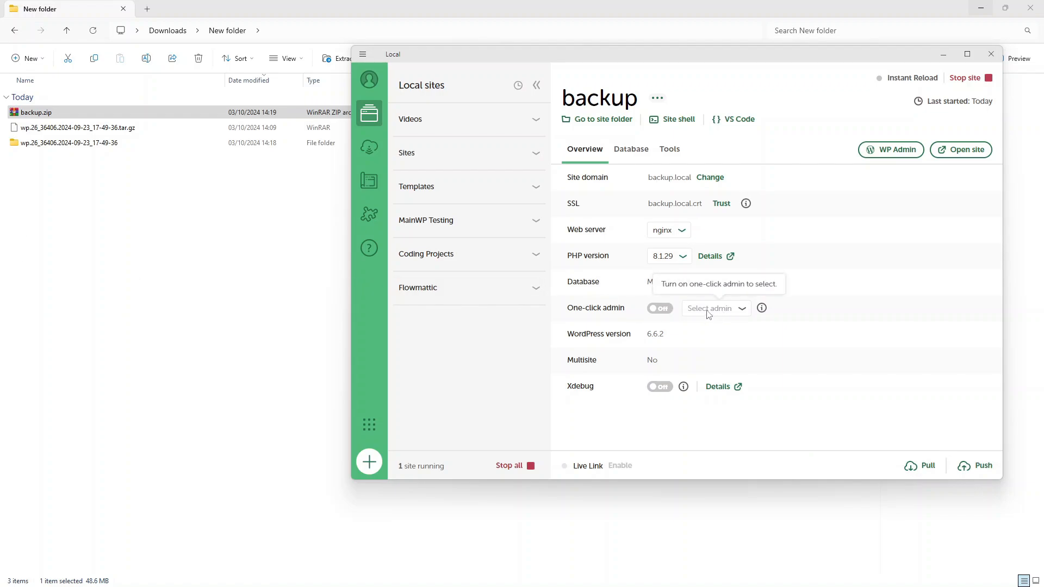
Turn on one-click admin for the backup site and choose TD-Support as the admin.
click(662, 308)
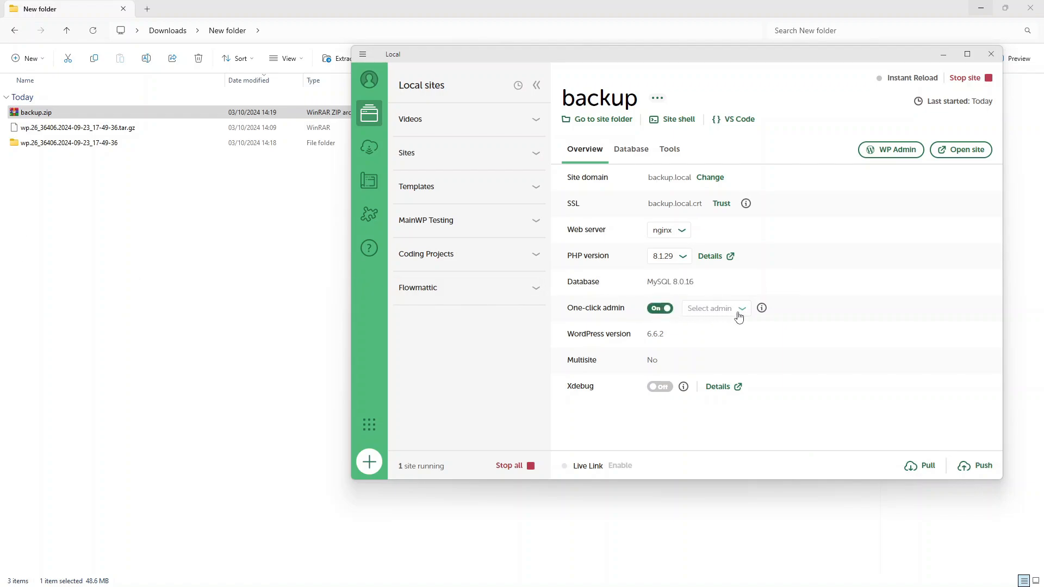
click(742, 313)
click(708, 325)
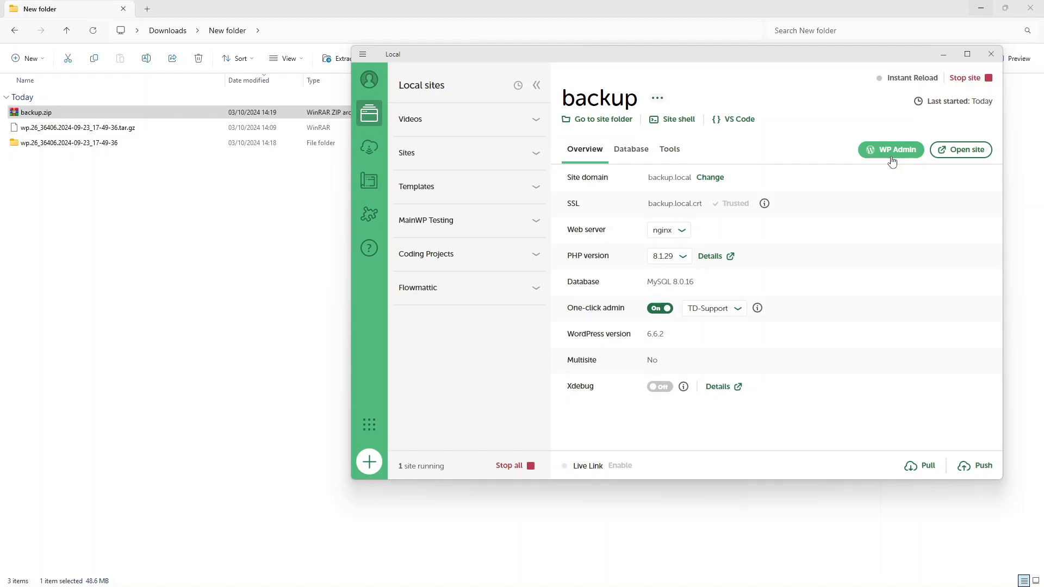
Open the backup site's WP Admin in a maximized browser window and dismiss the Bricks breaking changes notice.
click(892, 156)
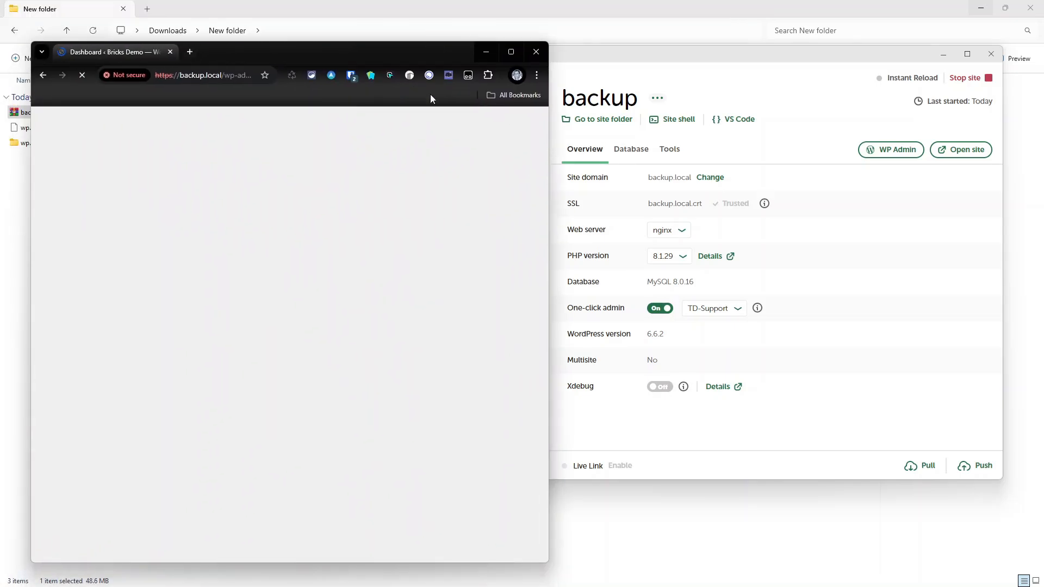
click(514, 57)
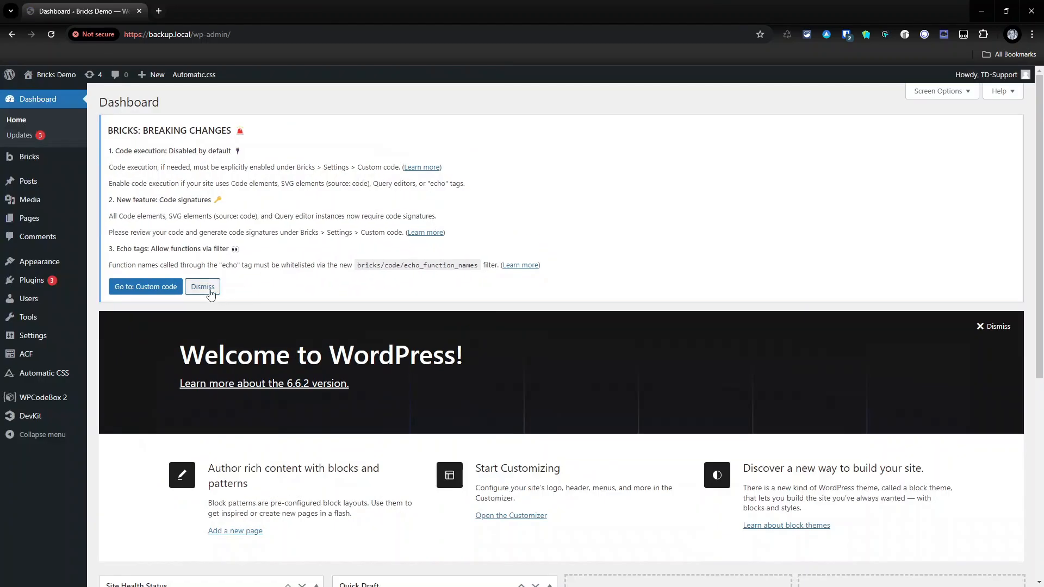
click(198, 292)
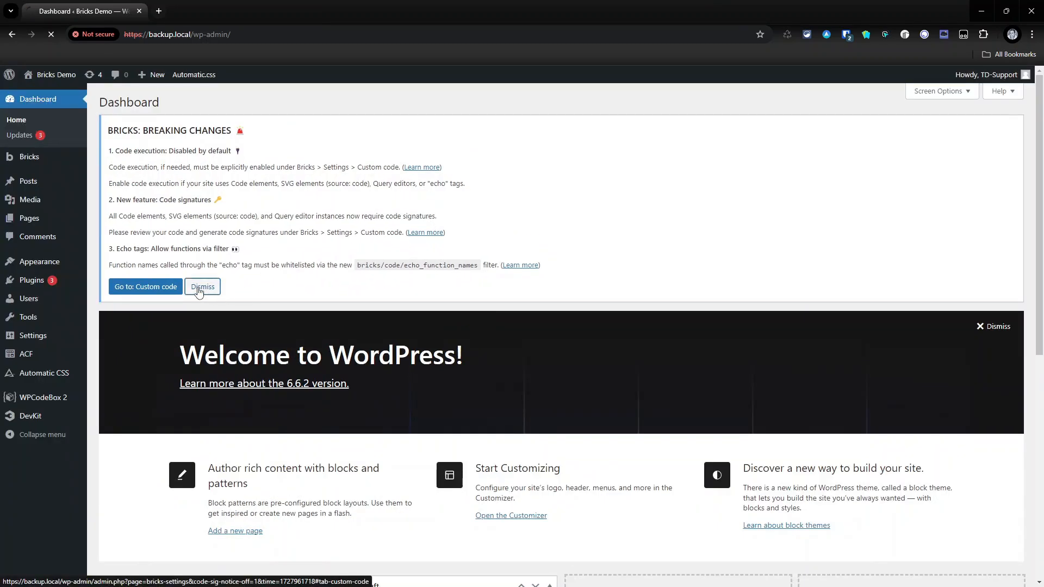